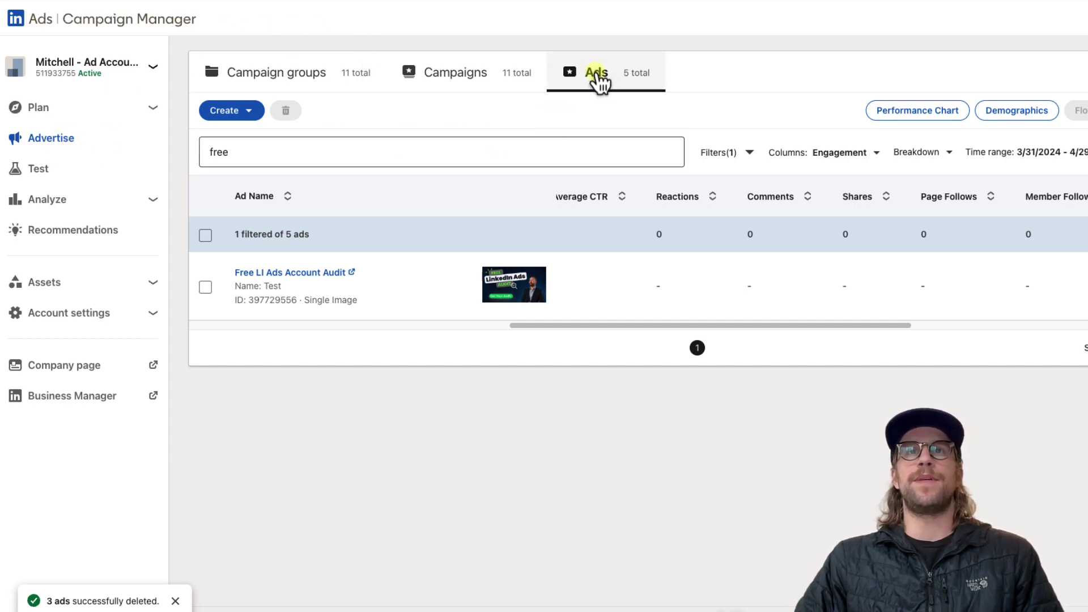
click(839, 158)
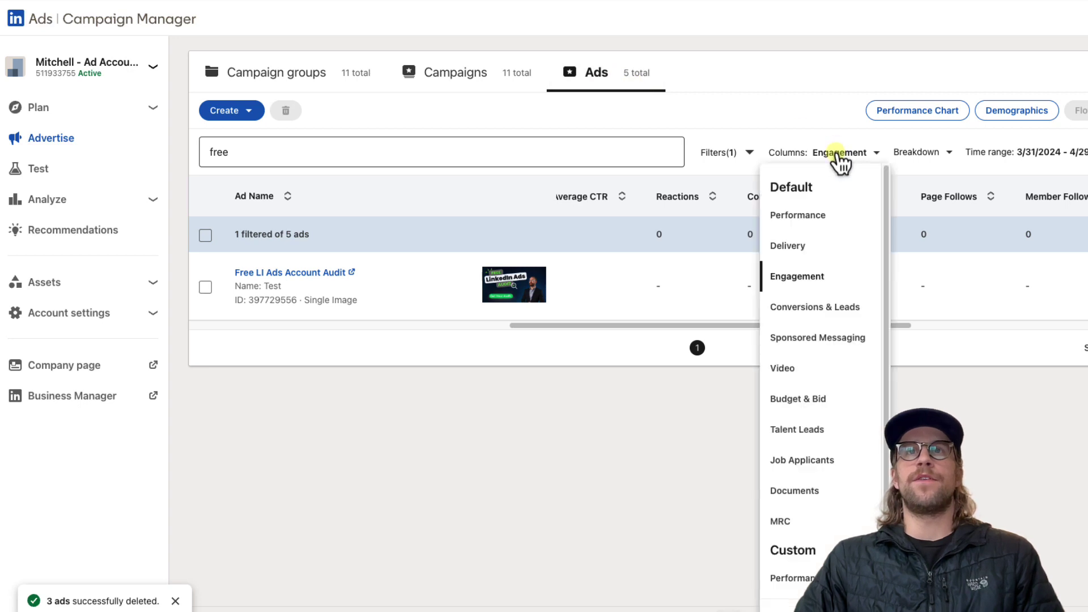
click(804, 284)
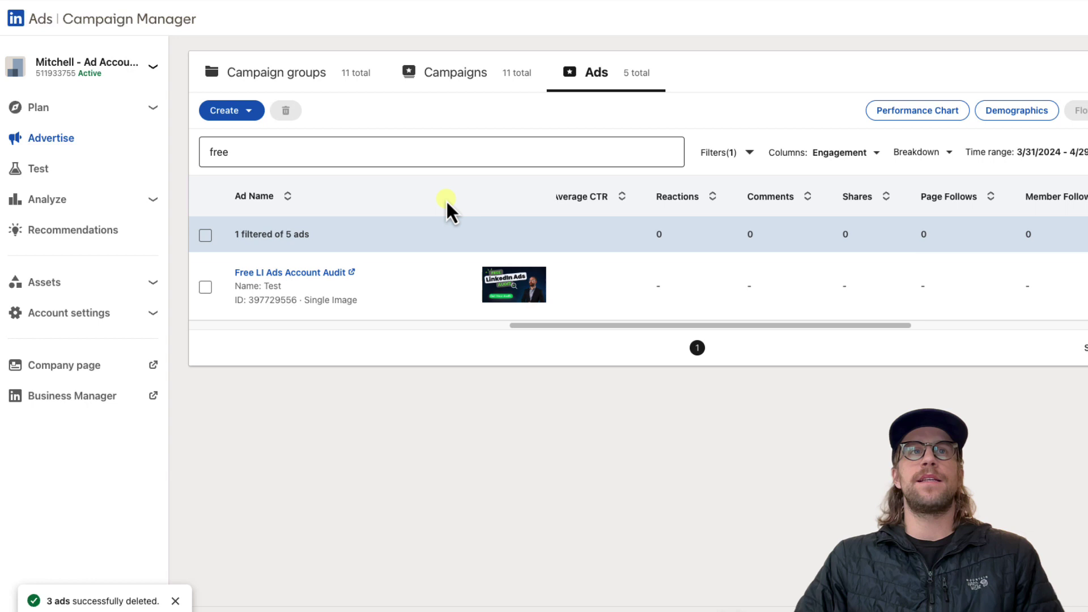
mouse_move(281, 283)
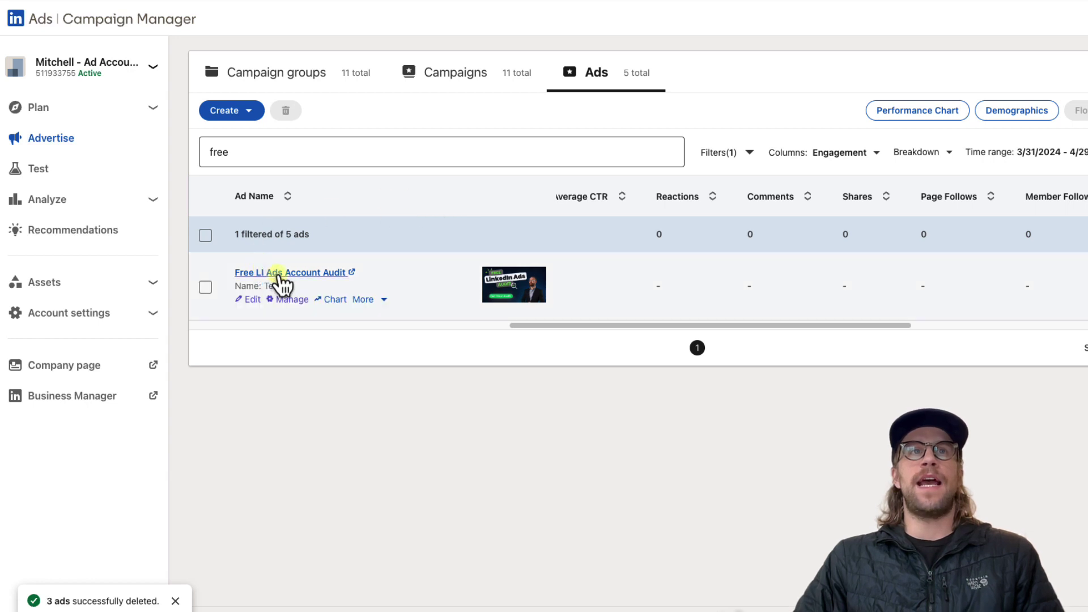
Step: Preview the Free LI Ads Account Audit ad on LinkedIn and show its post options
click(280, 275)
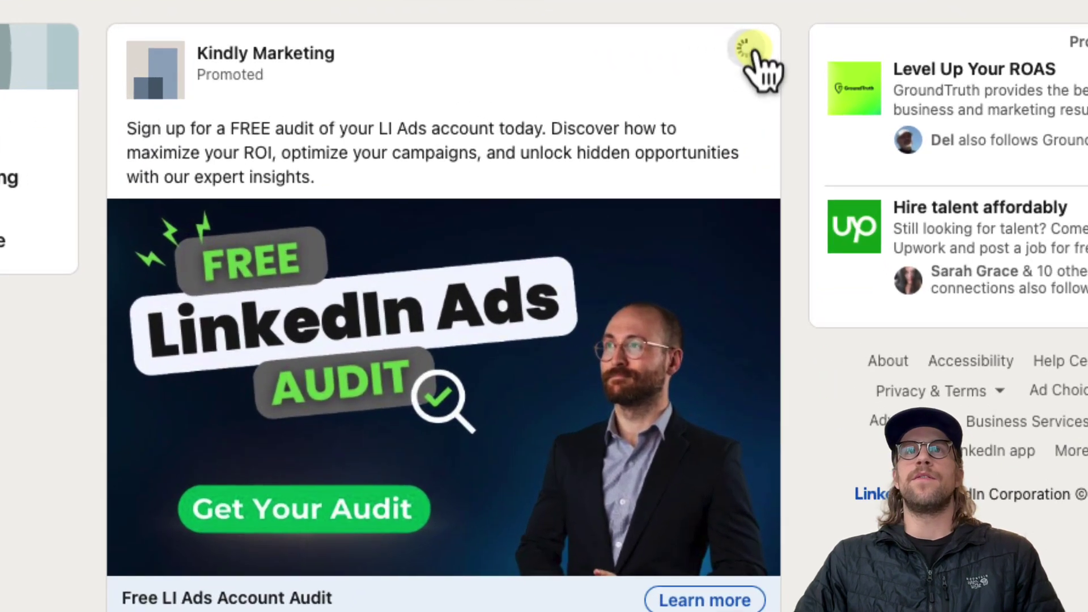
click(749, 51)
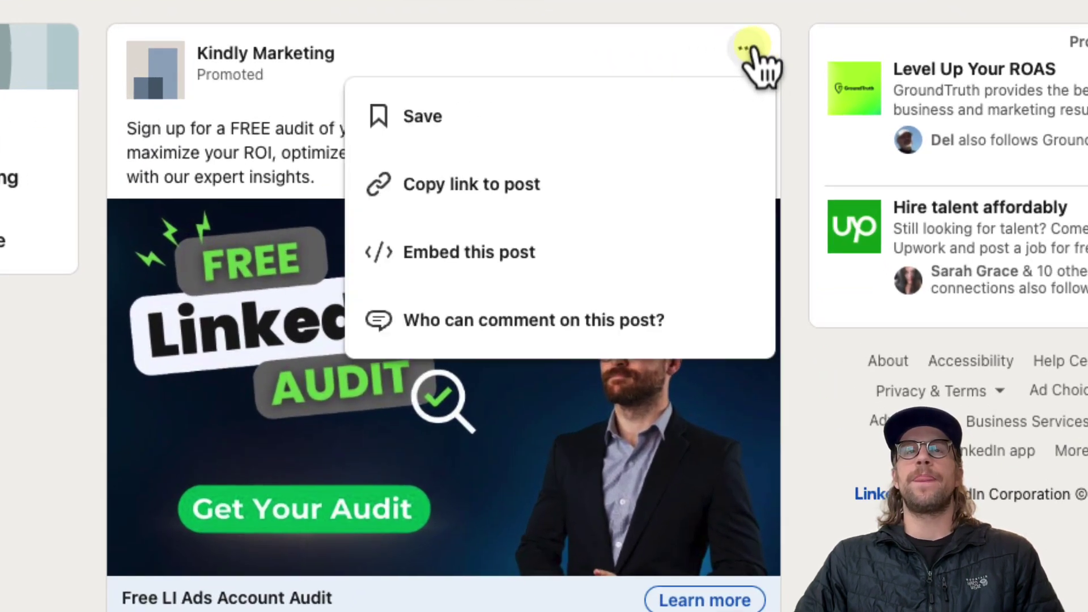
click(549, 323)
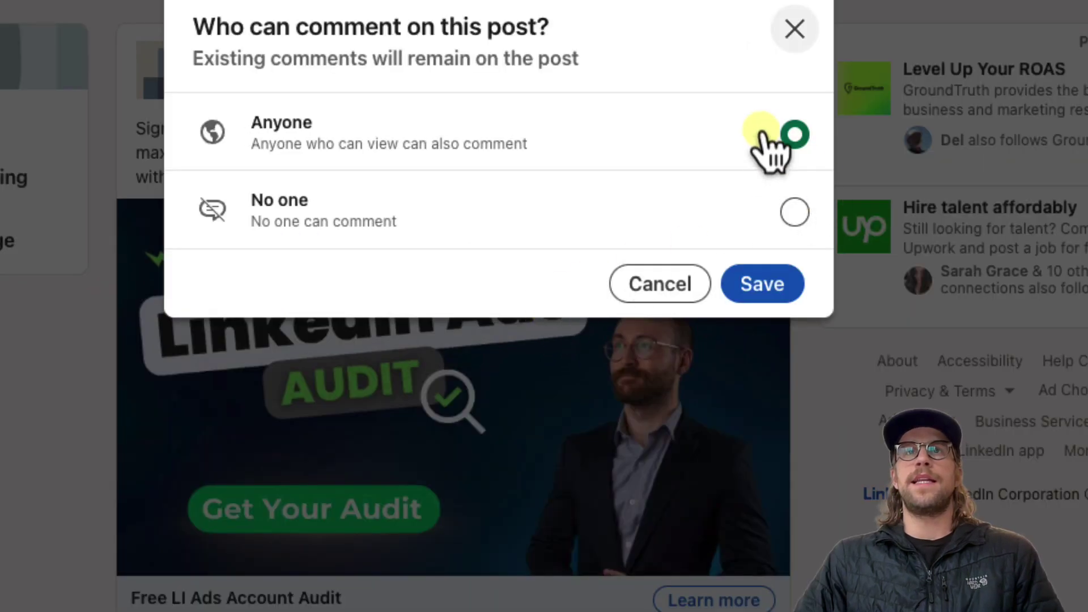
click(795, 213)
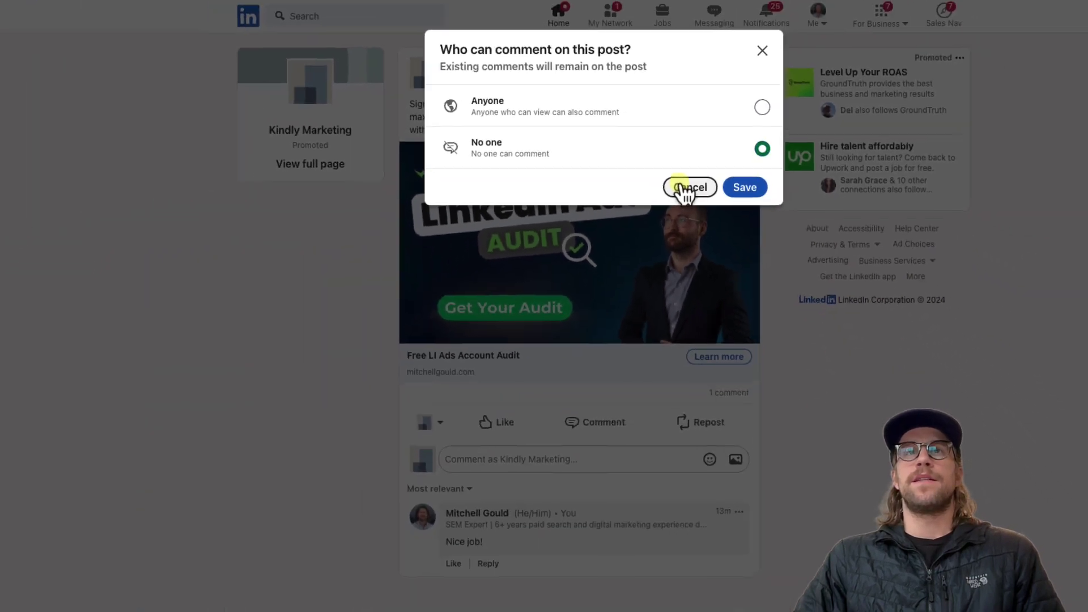
click(682, 189)
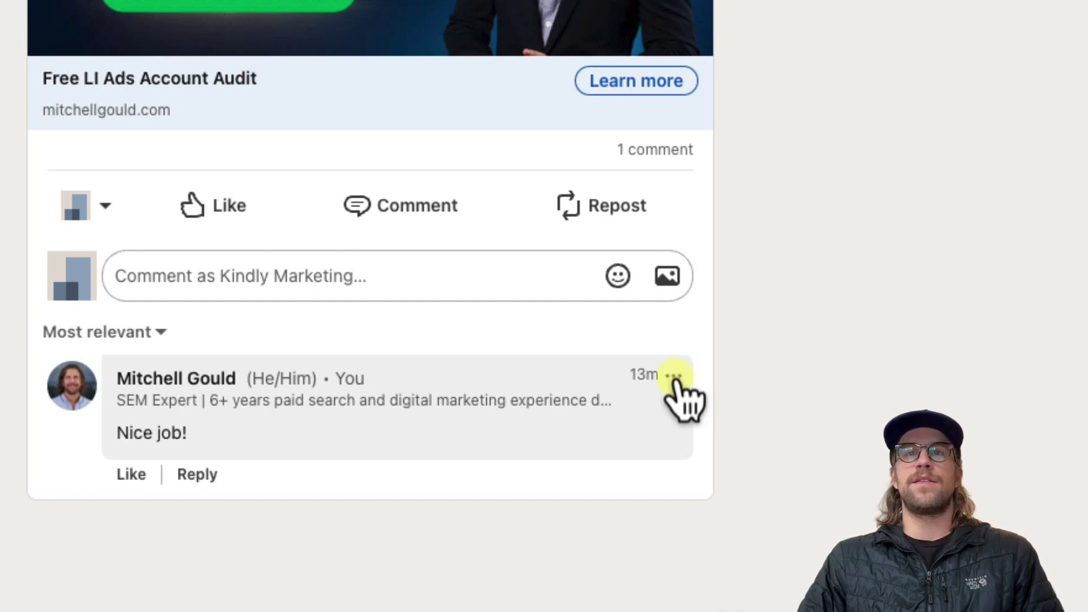
click(674, 376)
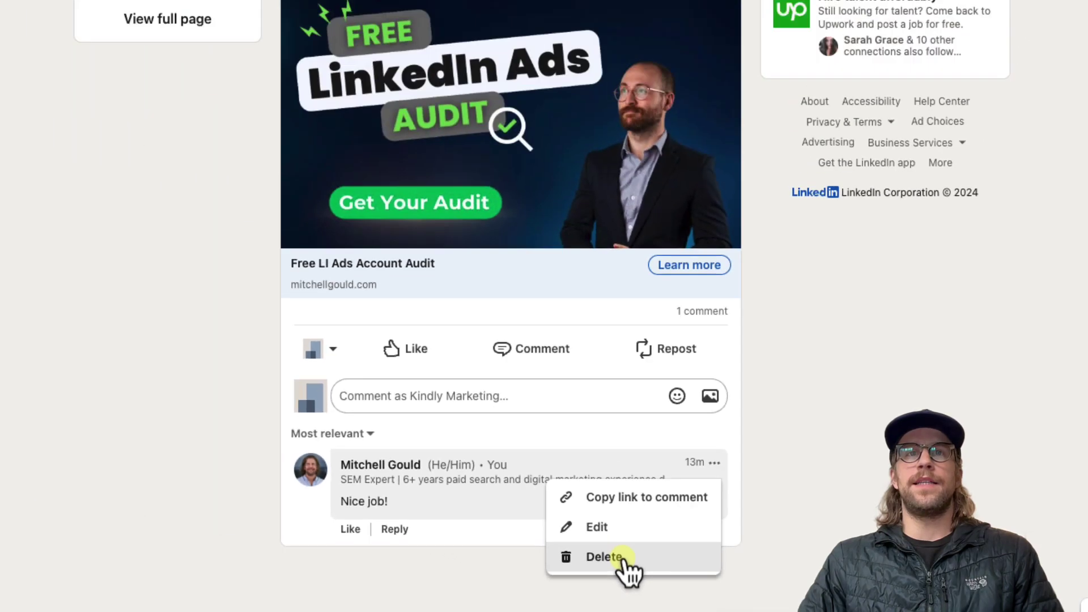
click(541, 522)
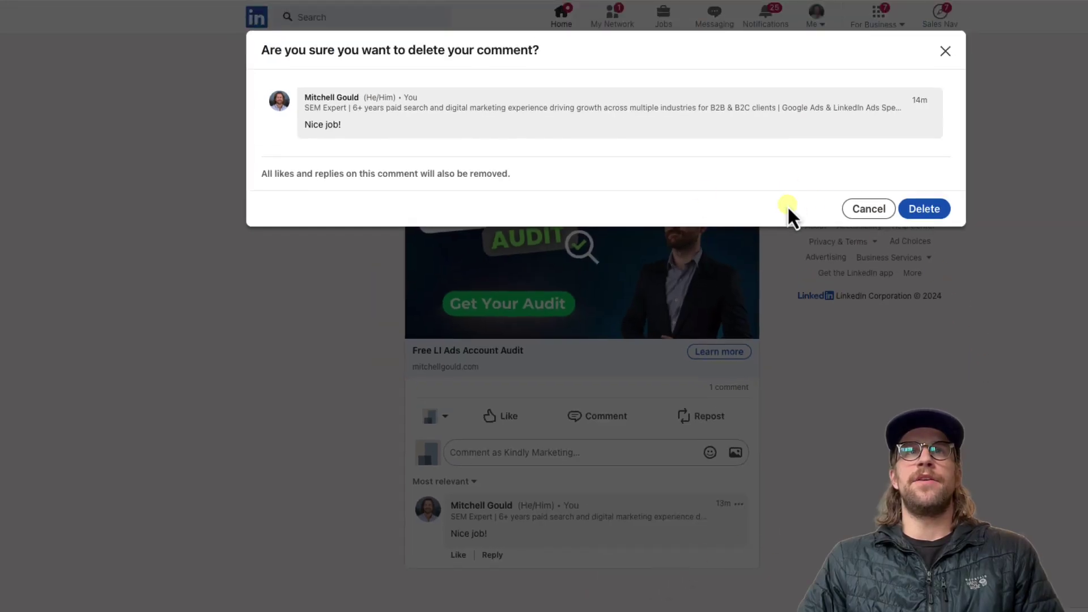
click(933, 209)
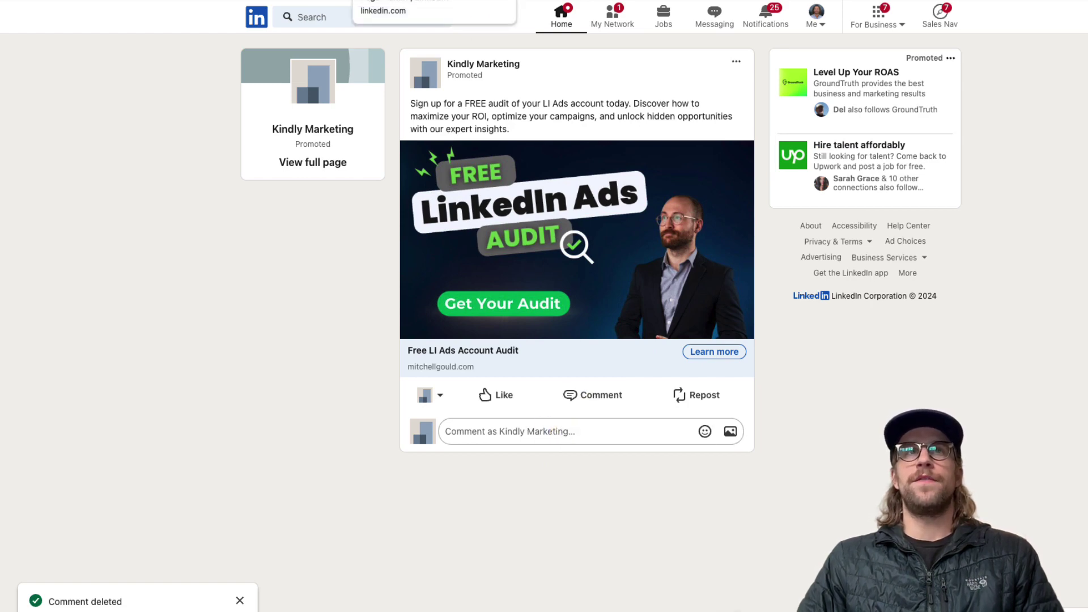
Step: Switch to the Kindly Marketing page's Activity tab filtered to comments
click(434, 2)
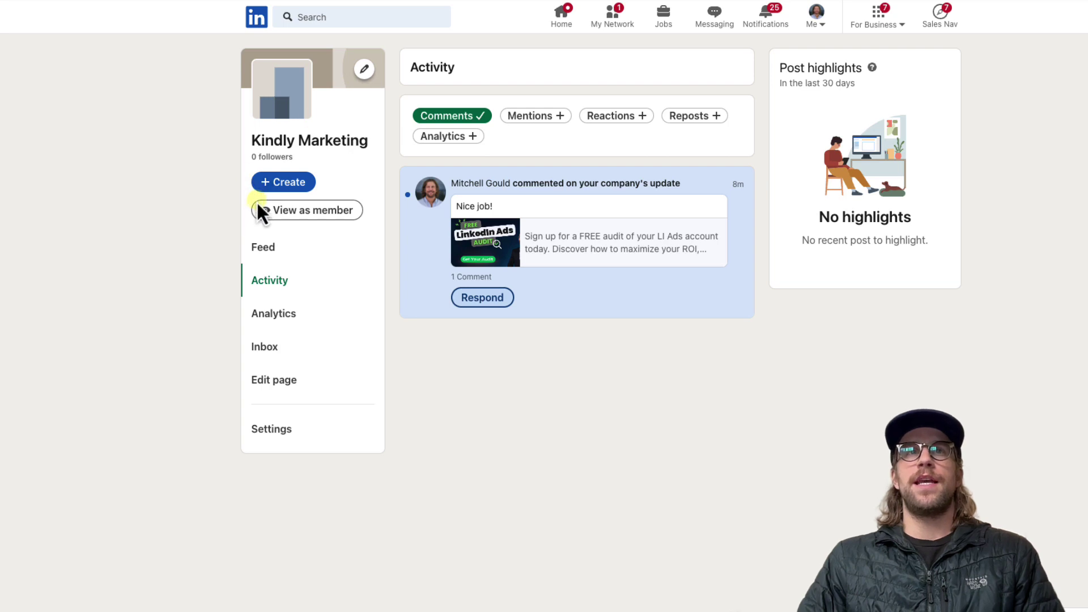